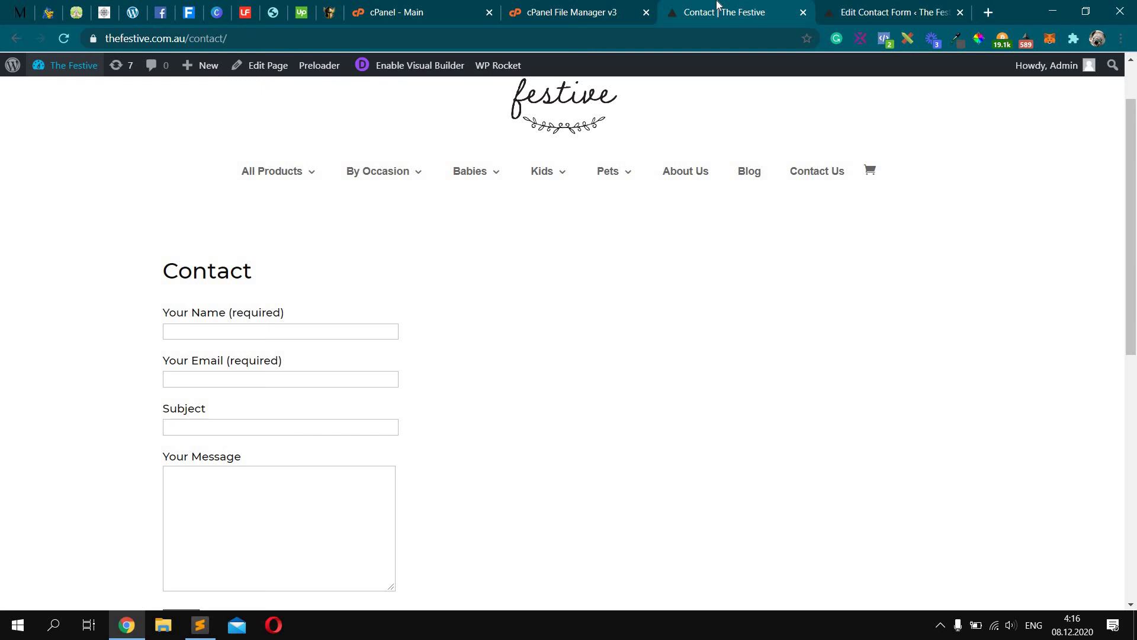
{"action": "scroll", "coordinate": [678, 175], "scroll_direction": "down", "scroll_amount": 1}
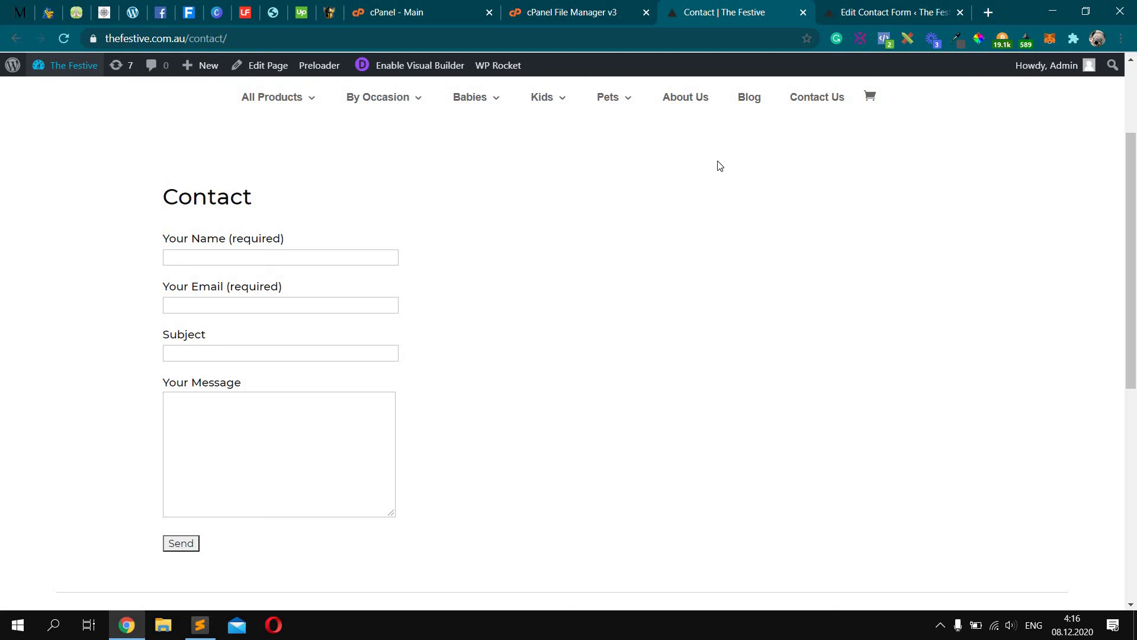
{"action": "mouse_move", "coordinate": [65, 65]}
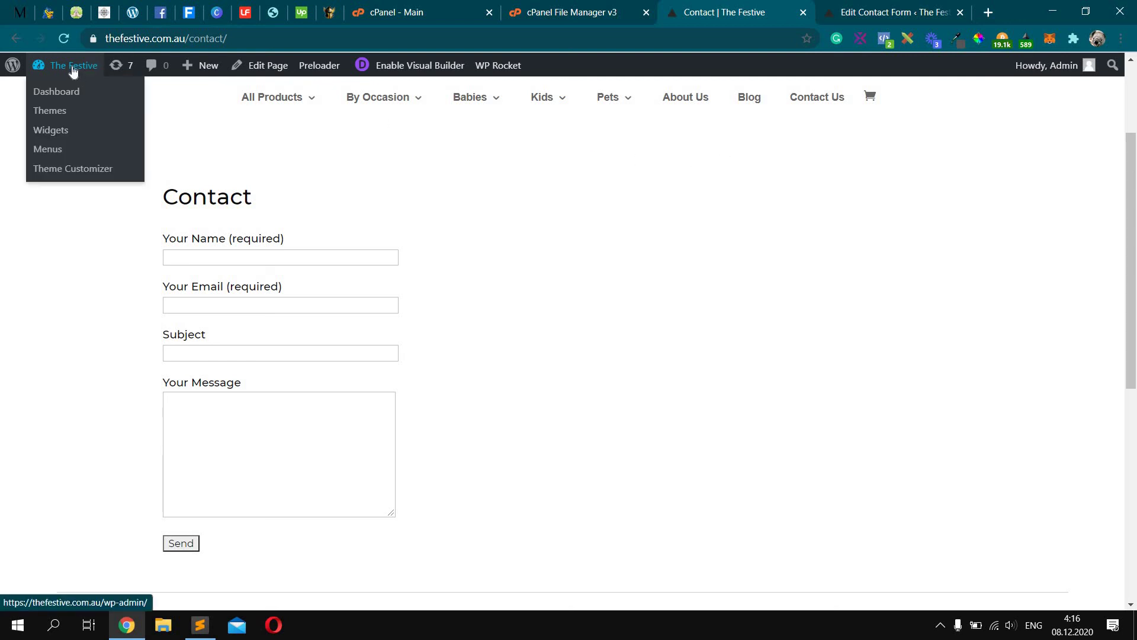
Step: From the wp-admin dashboard, open the 'festivecocontact' form from Contact > Contact Forms
{"action": "middle_click", "coordinate": [74, 92]}
{"action": "left_click", "coordinate": [73, 92]}
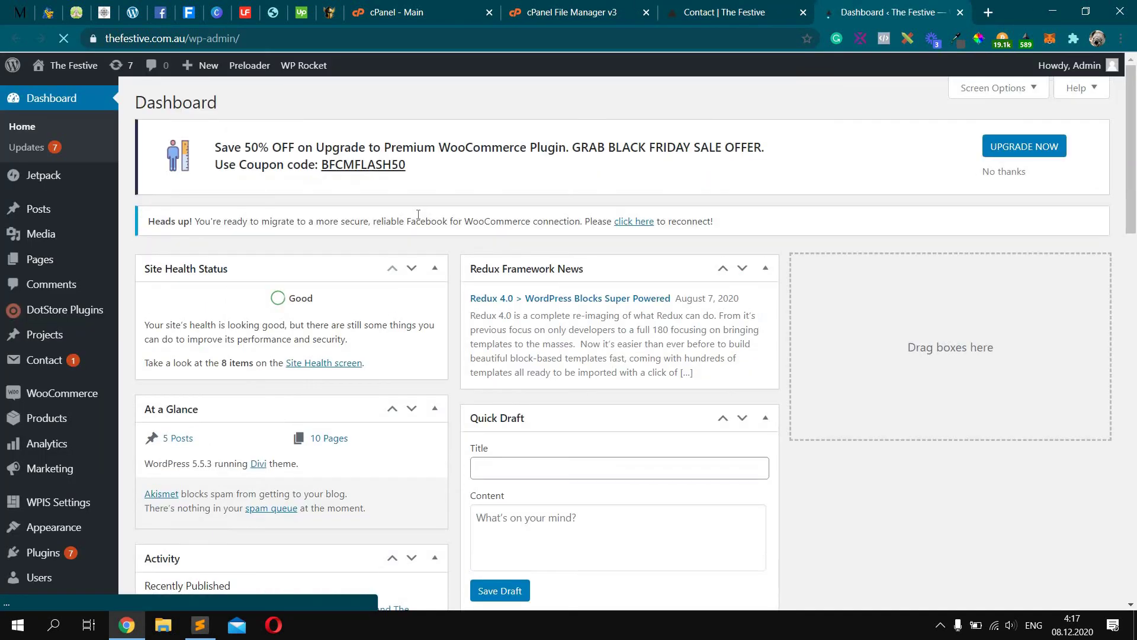
{"action": "left_click", "coordinate": [44, 360]}
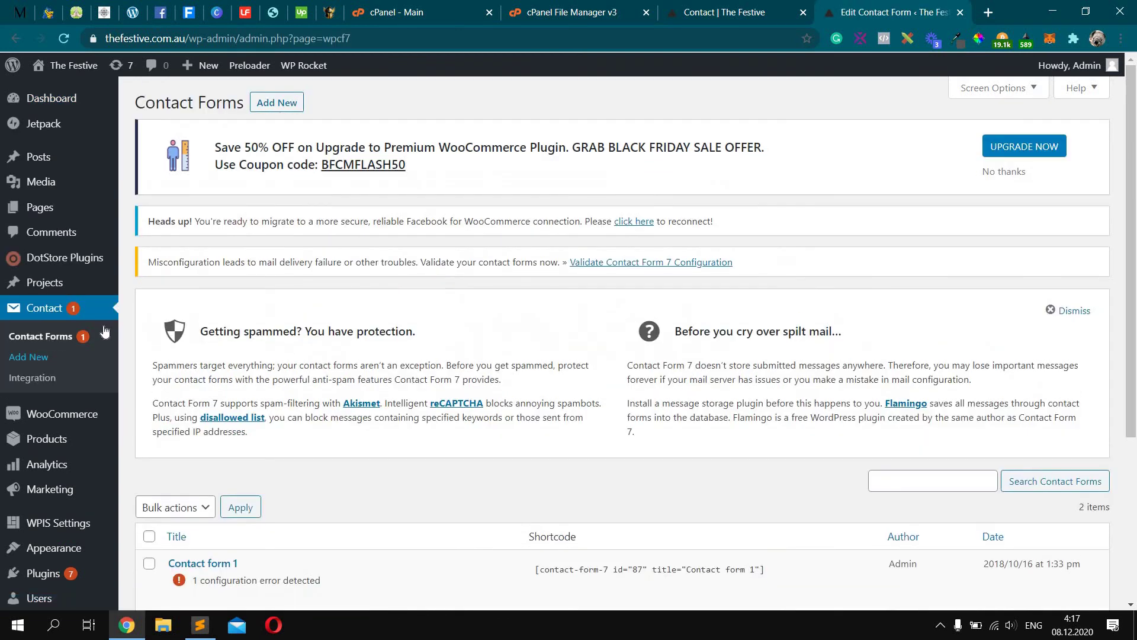
{"action": "scroll", "coordinate": [336, 343], "scroll_direction": "down", "scroll_amount": 3}
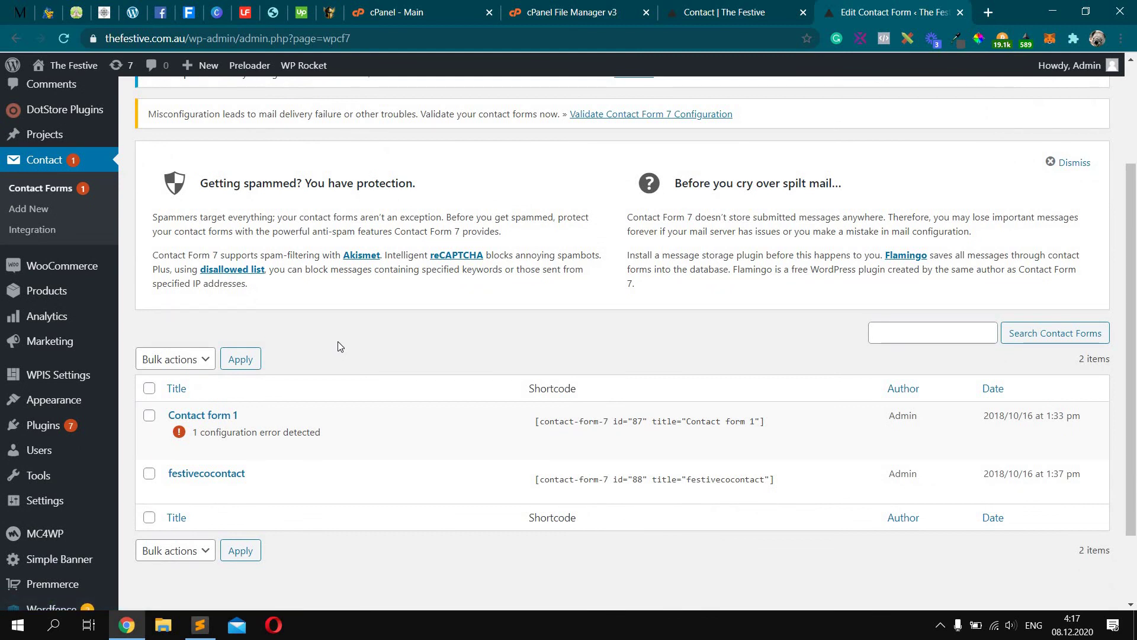
{"action": "left_click", "coordinate": [196, 477]}
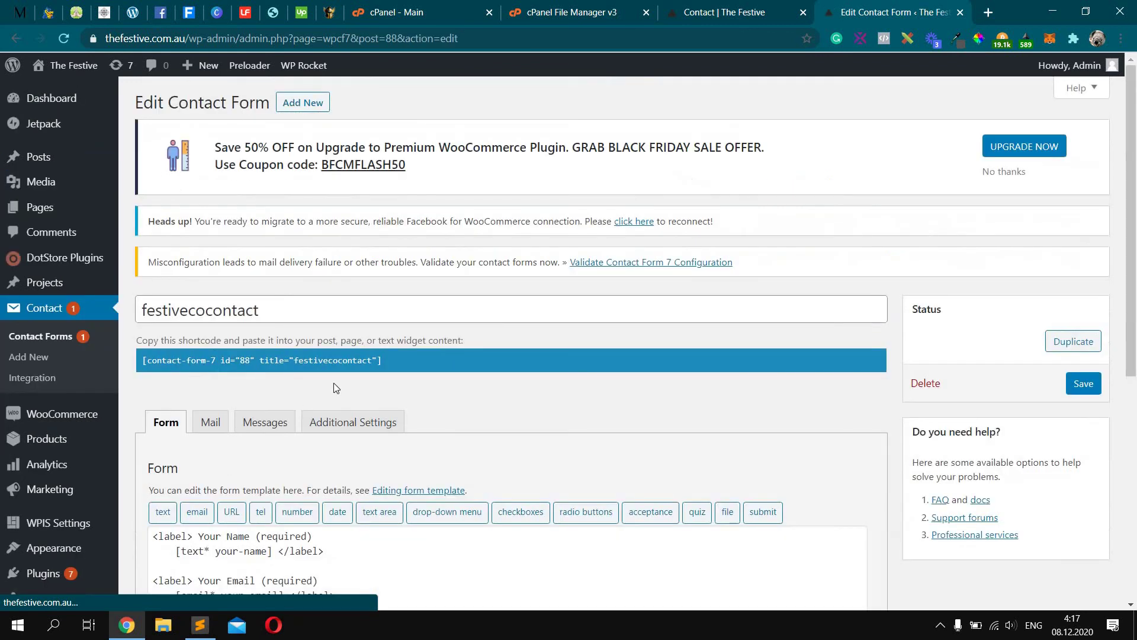
{"action": "scroll", "coordinate": [444, 280], "scroll_direction": "down", "scroll_amount": 1}
{"action": "scroll", "coordinate": [445, 281], "scroll_direction": "down", "scroll_amount": 1}
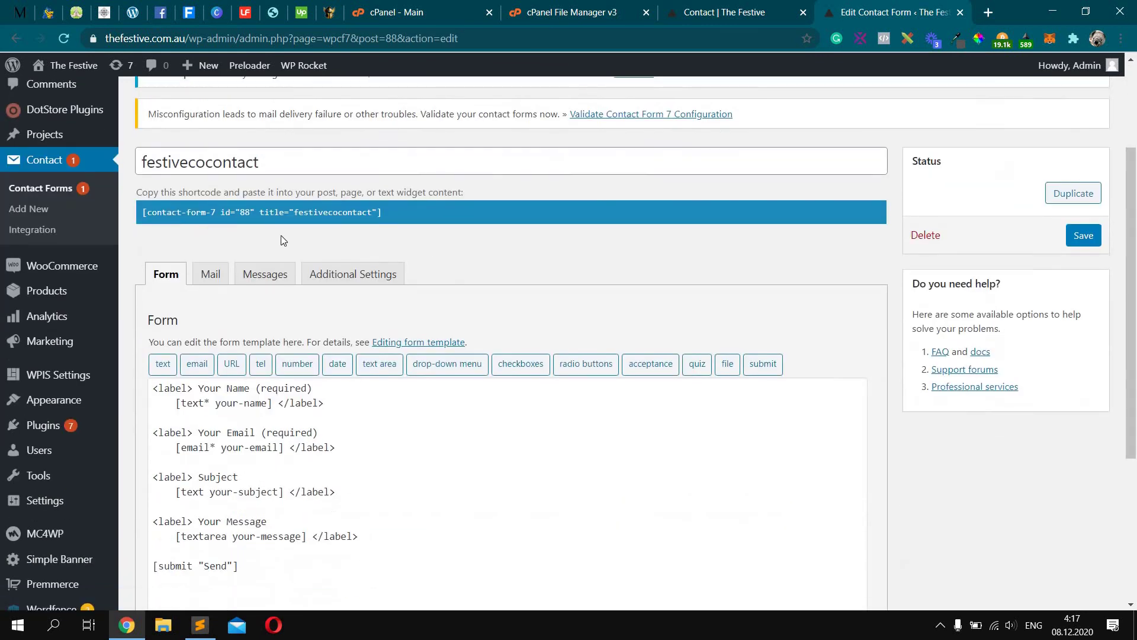
Step: Show the form's Mail settings and select the current To recipient address
{"action": "left_click", "coordinate": [209, 274]}
{"action": "scroll", "coordinate": [544, 286], "scroll_direction": "down", "scroll_amount": 1}
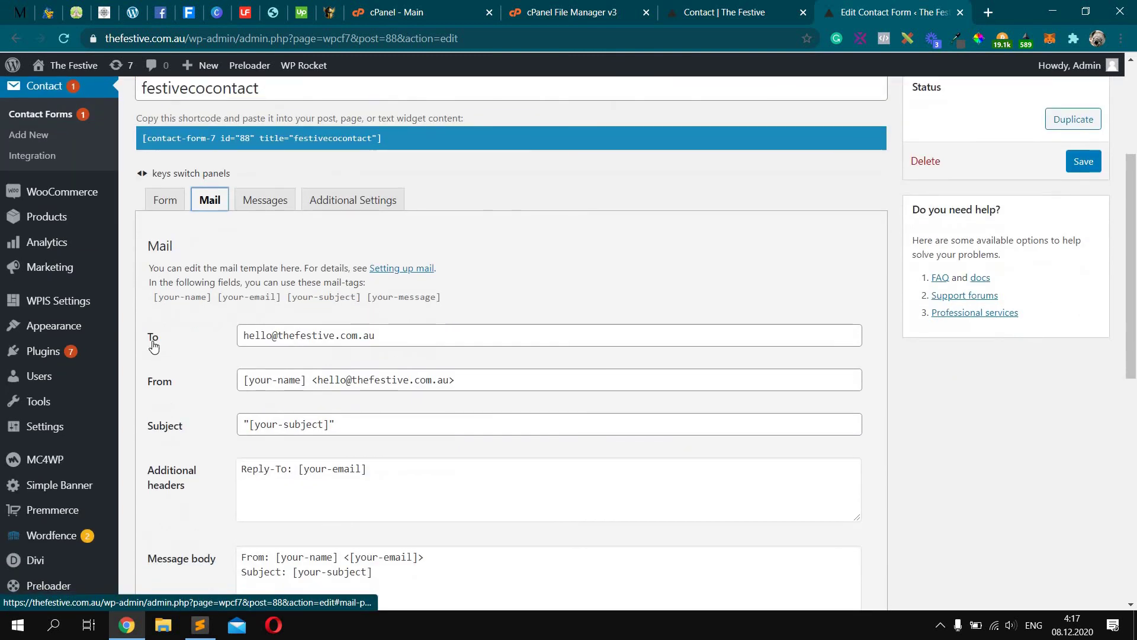
{"action": "left_click", "coordinate": [415, 336]}
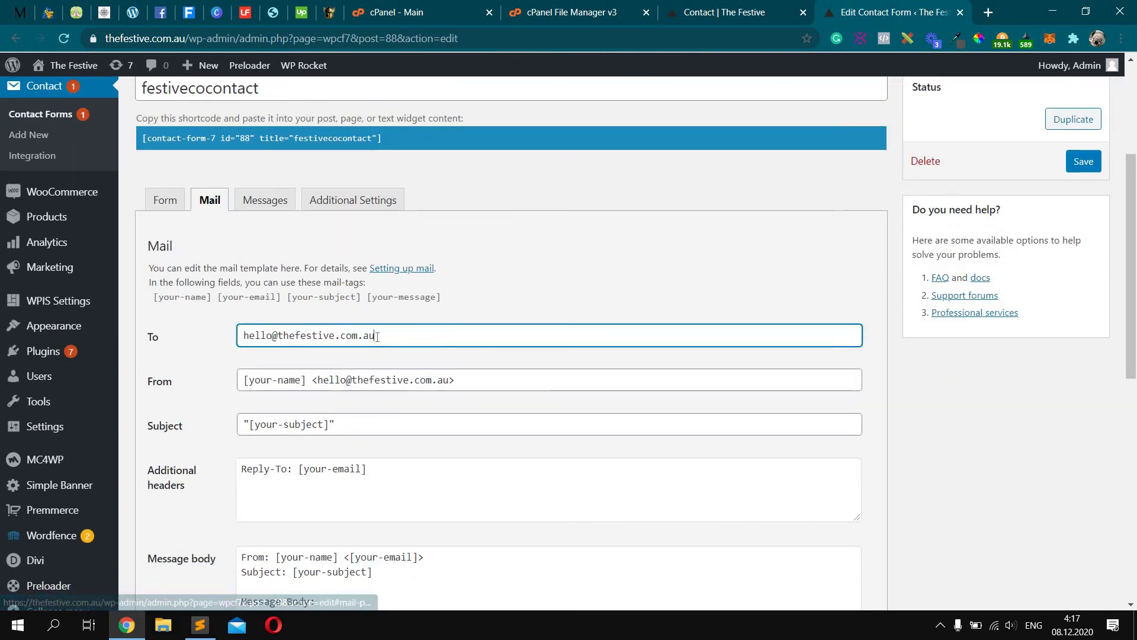
{"action": "left_click_drag", "start_coordinate": [377, 335], "coordinate": [241, 336]}
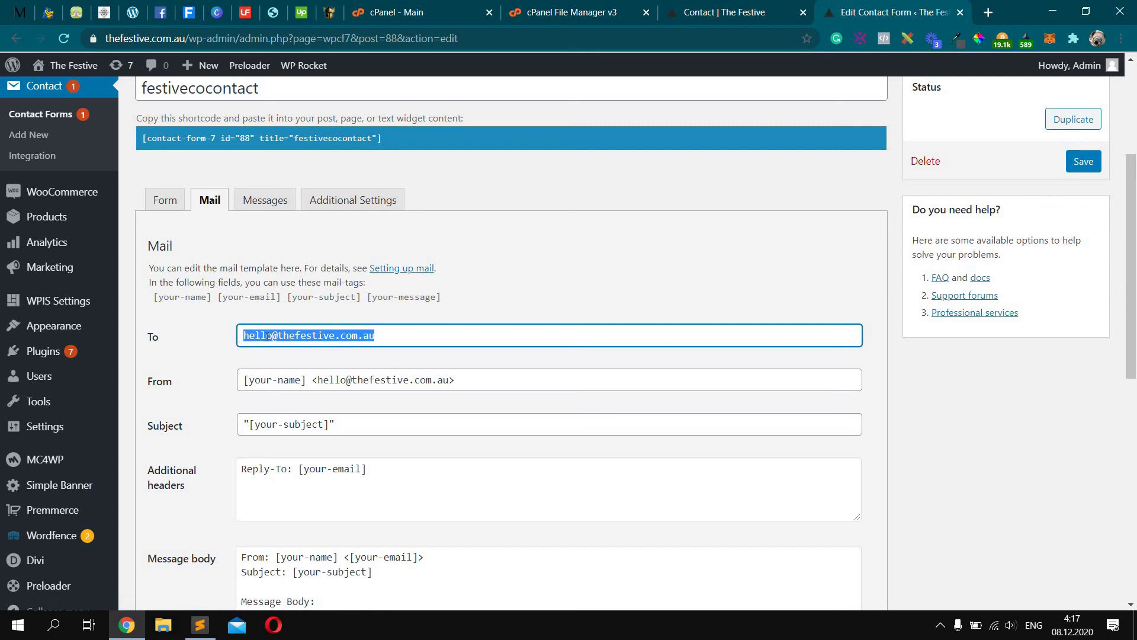
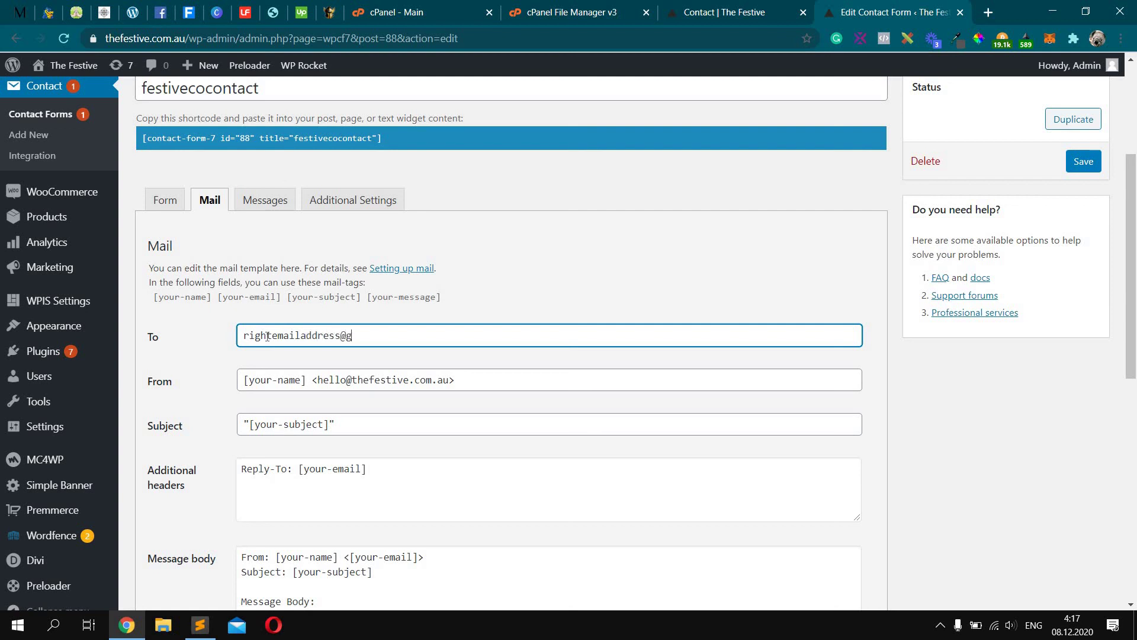
{"action": "left_click_drag", "start_coordinate": [399, 336], "coordinate": [240, 335]}
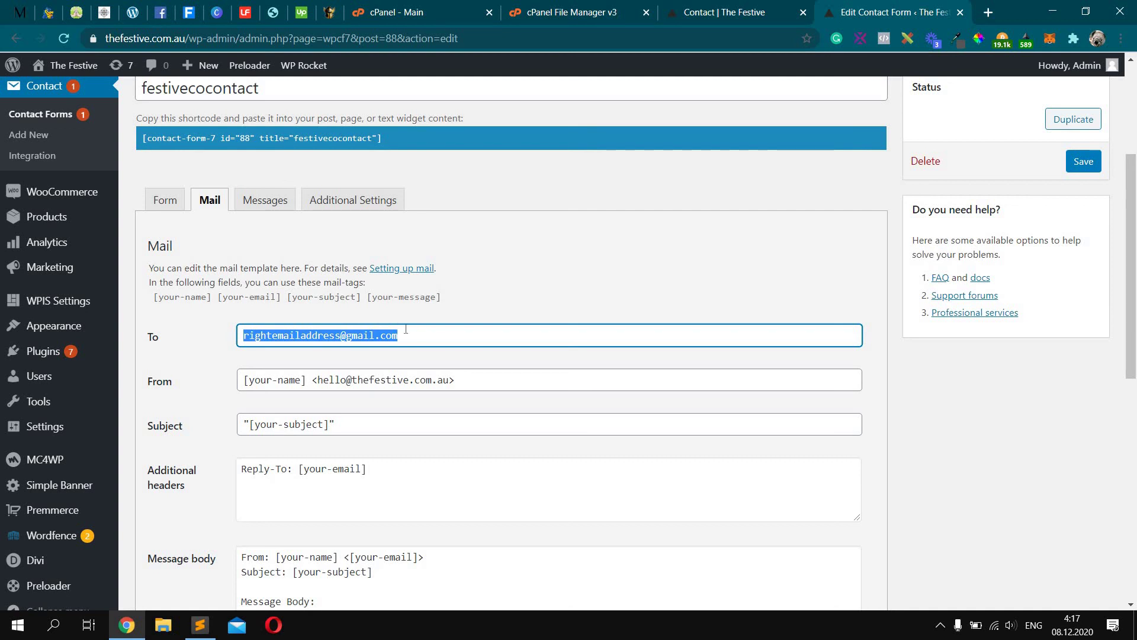
{"action": "left_click", "coordinate": [304, 334]}
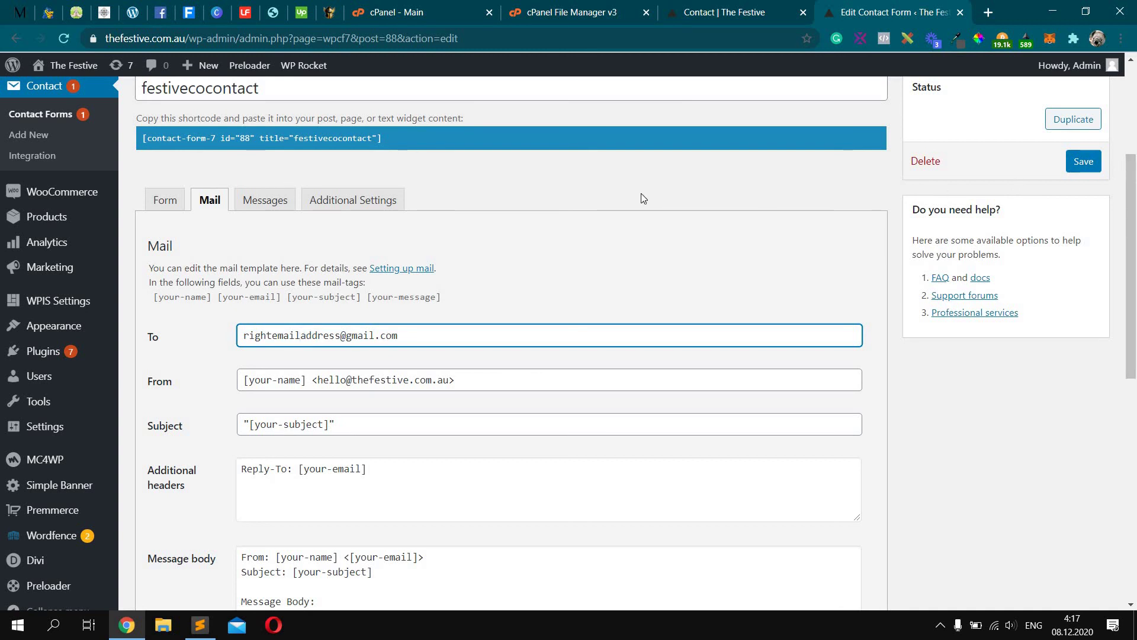
{"action": "key", "text": "ctrl+z"}
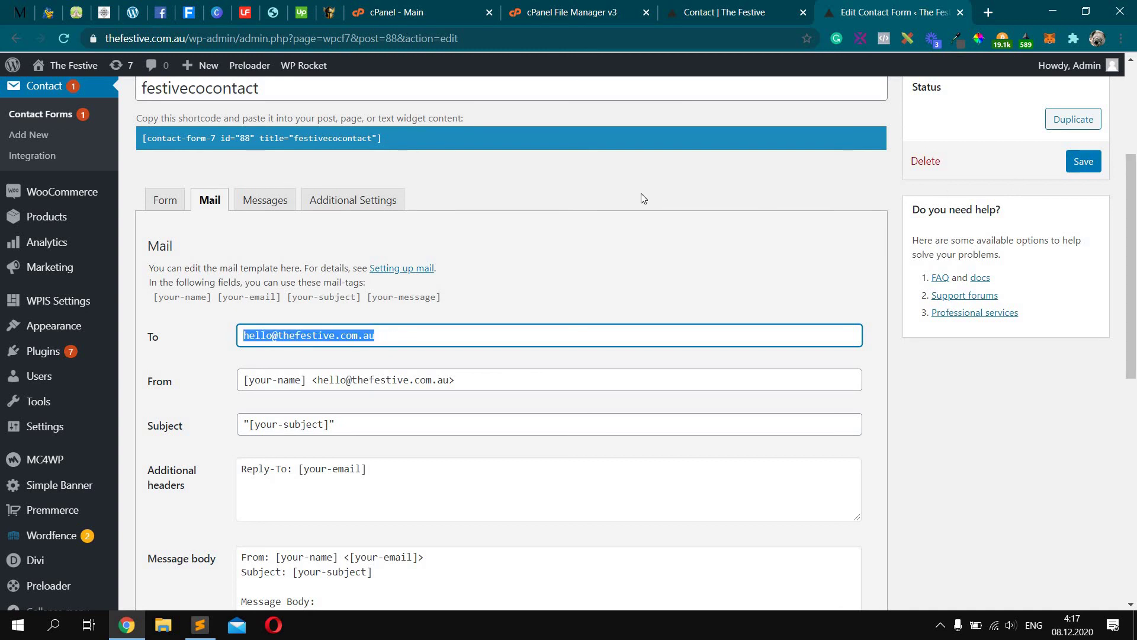